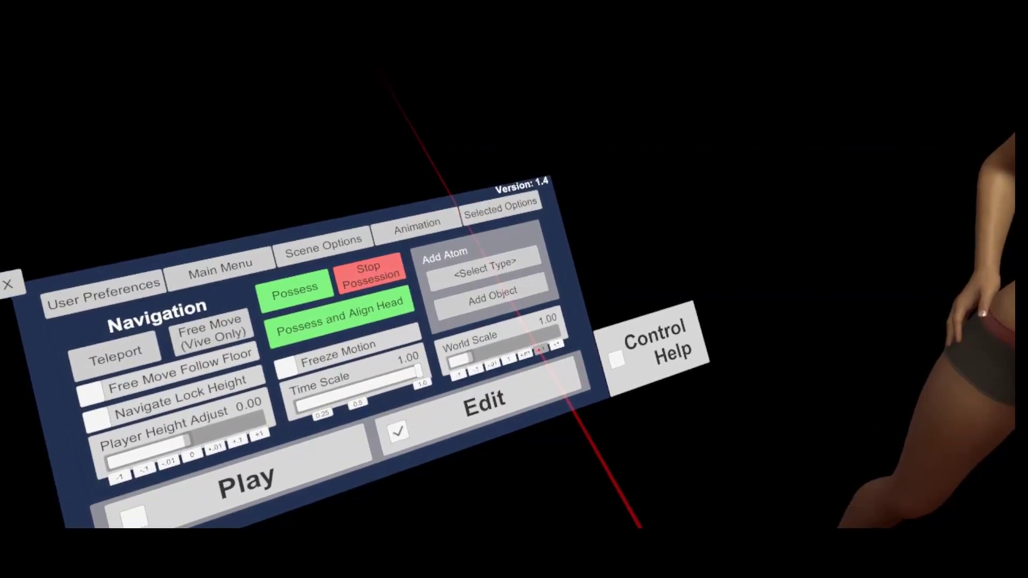
# Try the World Scale at 1.20, 1.10 and 0.90, and return it to 1.00.
pyautogui.click(589, 335)
pyautogui.click(531, 352)
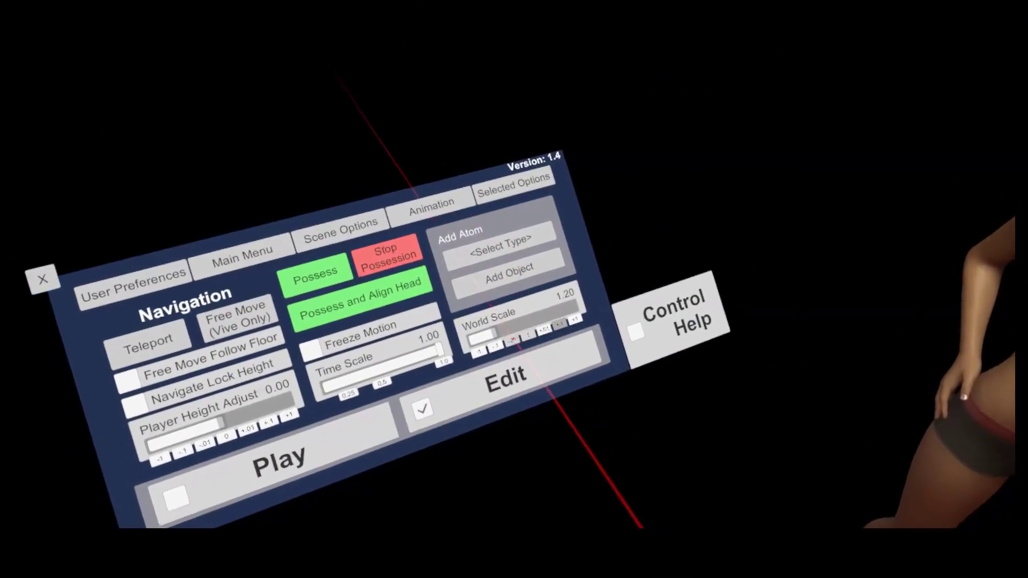
pyautogui.click(513, 341)
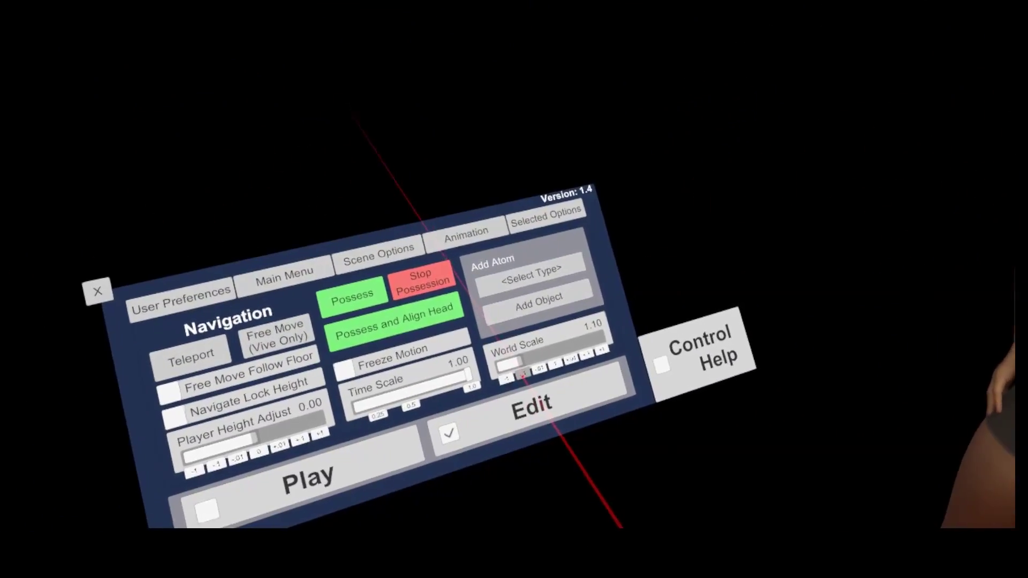
pyautogui.click(522, 374)
pyautogui.click(522, 373)
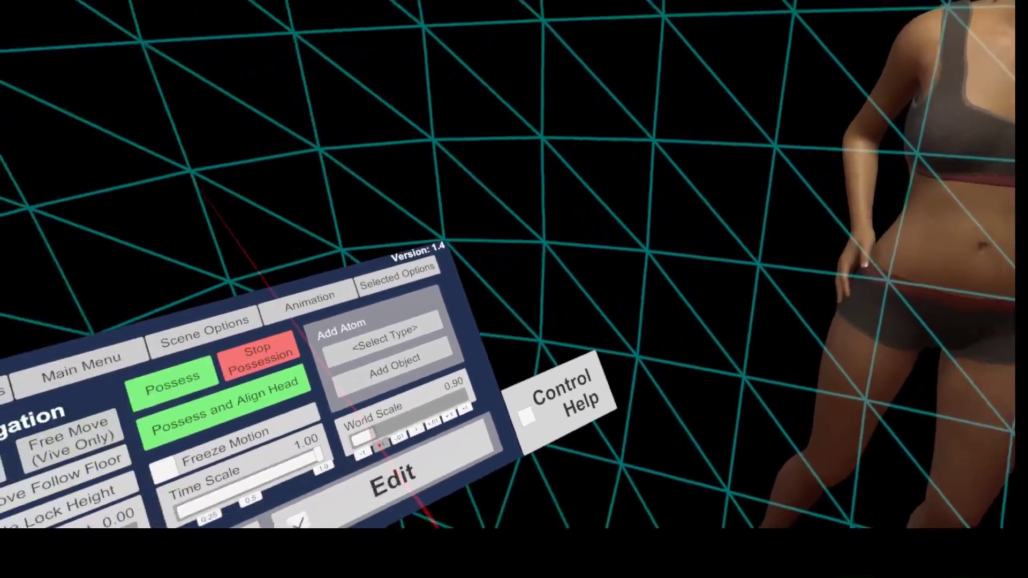
pyautogui.click(392, 440)
pyautogui.click(510, 387)
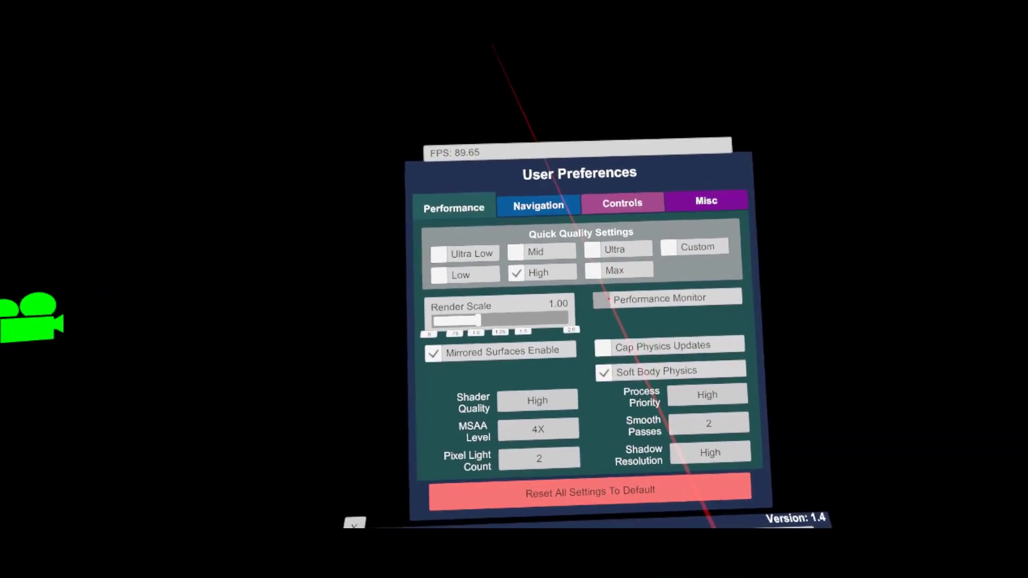
# Turn the Performance Monitor on to view its readings and switch it off again.
pyautogui.click(607, 301)
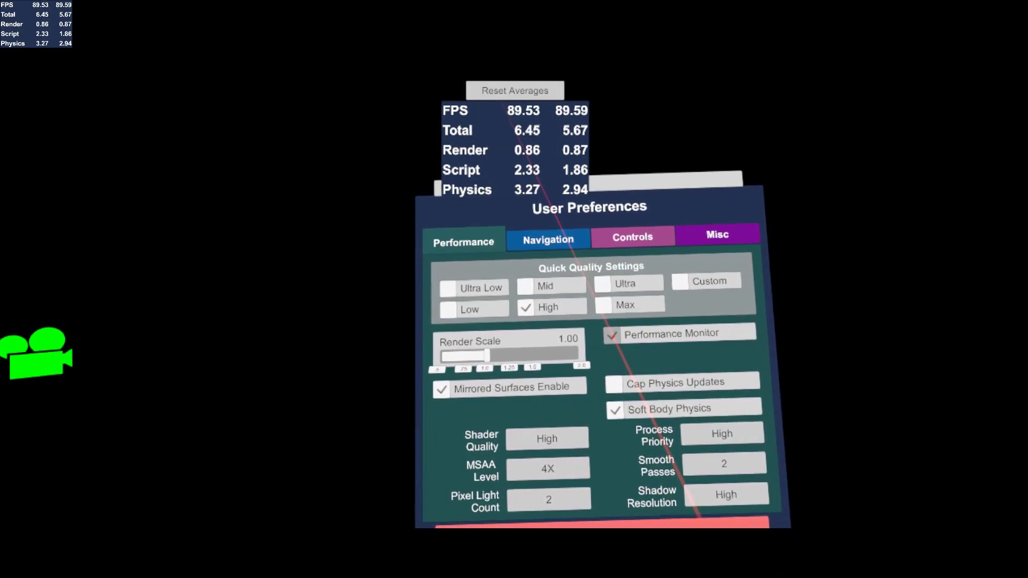
pyautogui.click(612, 335)
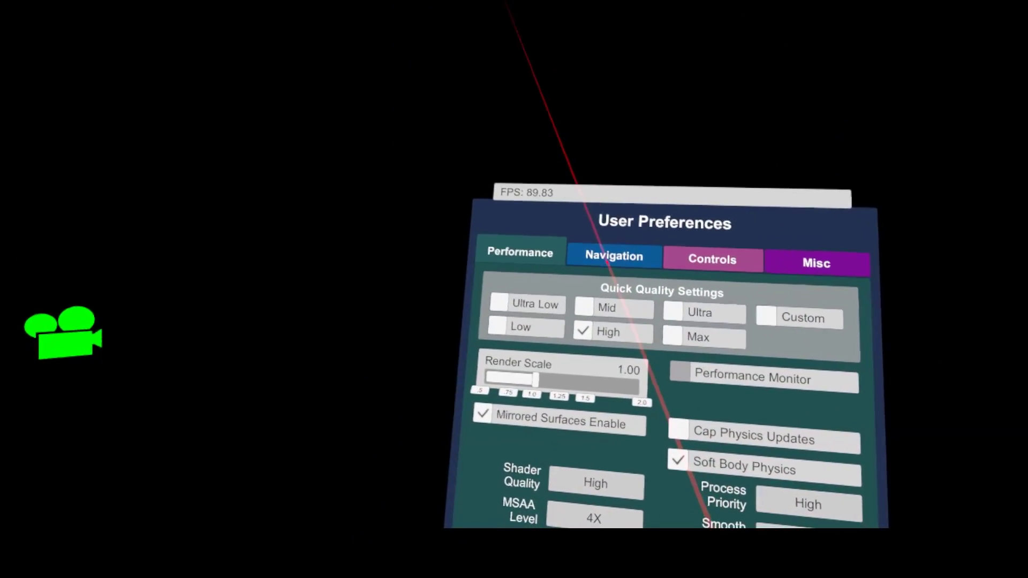
# Turn off Teleport Allow Rotation in the navigation preferences.
pyautogui.click(604, 256)
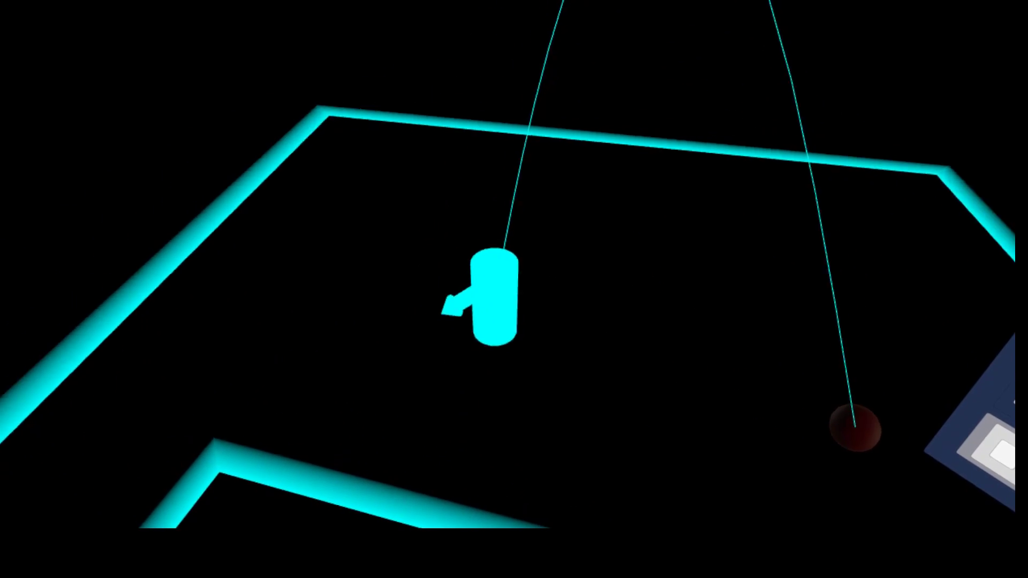
pyautogui.click(998, 265)
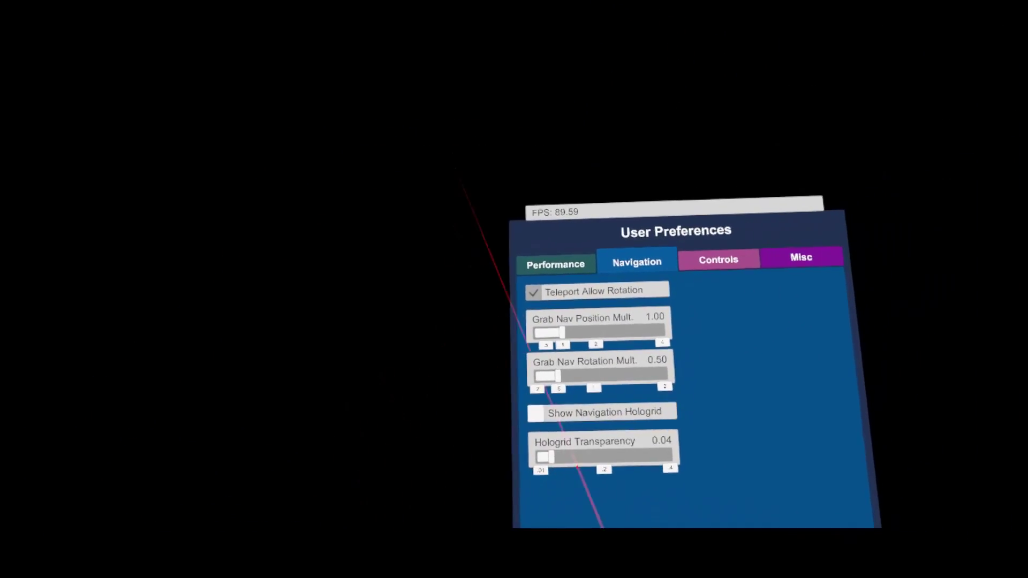
pyautogui.click(544, 282)
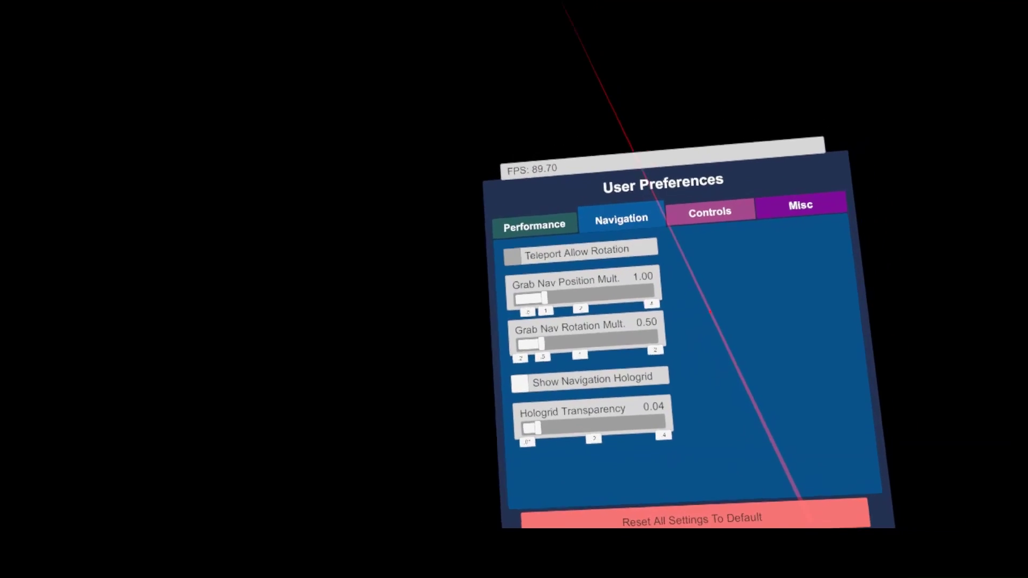
# Look over the controller preferences and turn off Draw UI On Top in the miscellaneous preferences.
pyautogui.click(671, 237)
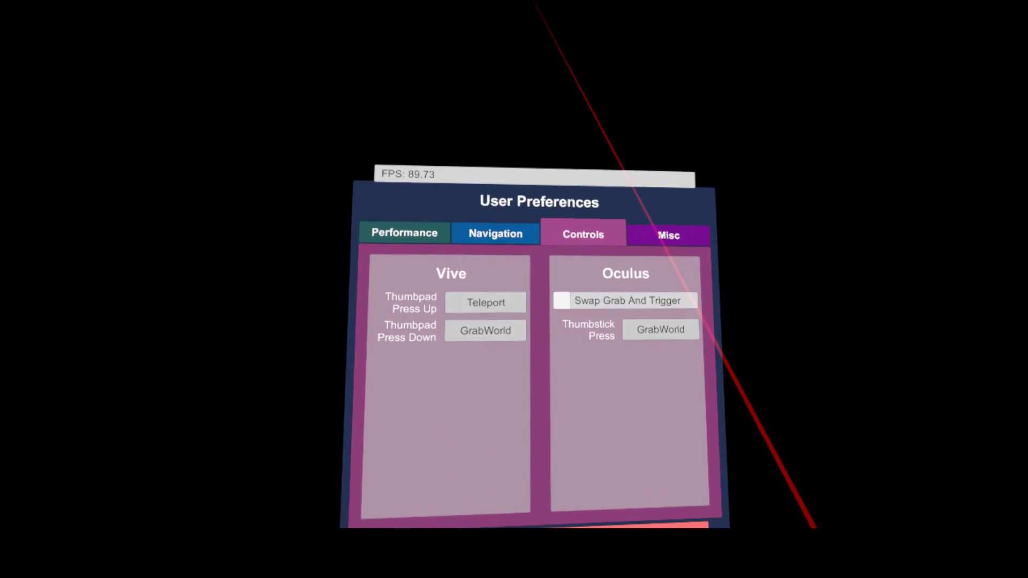
pyautogui.click(660, 235)
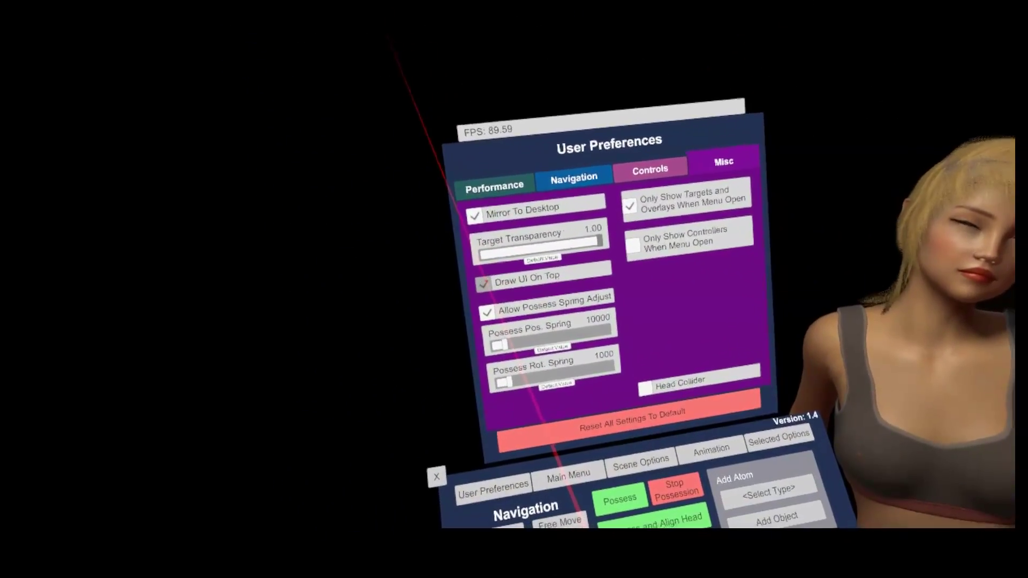
pyautogui.click(483, 284)
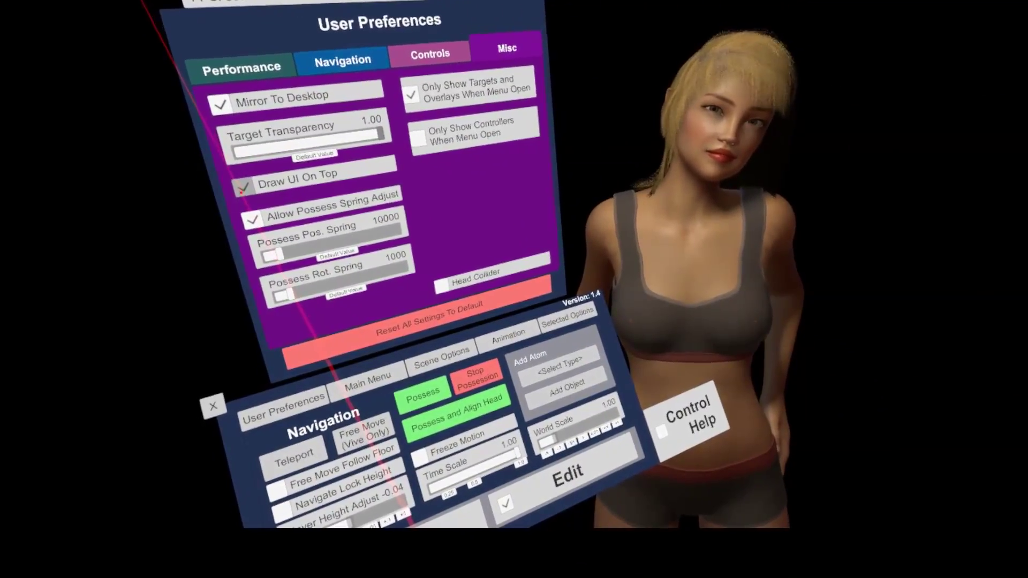
pyautogui.click(234, 186)
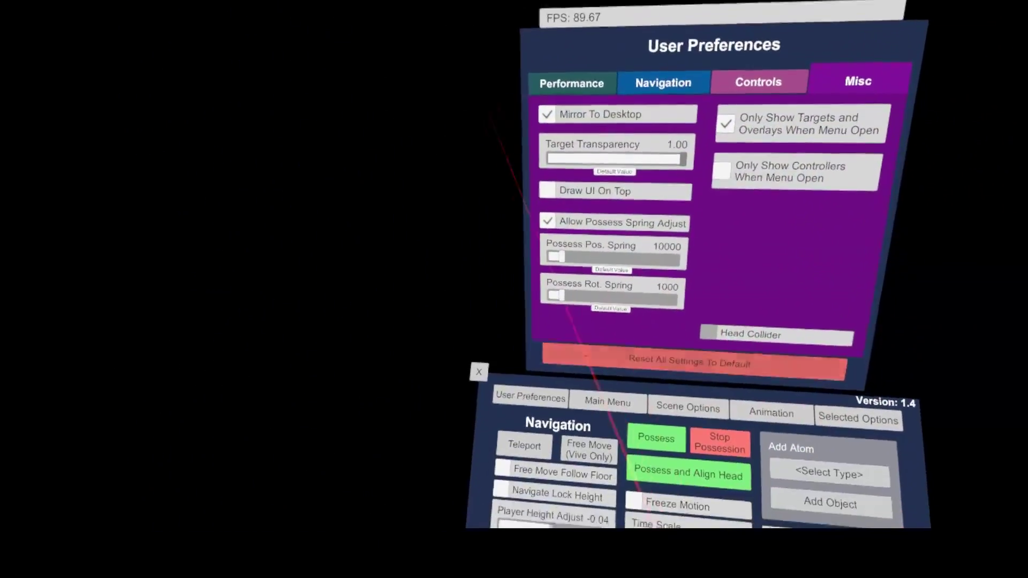
# Browse the available scenes and the scene folders stored in Saves/scene.
pyautogui.click(599, 379)
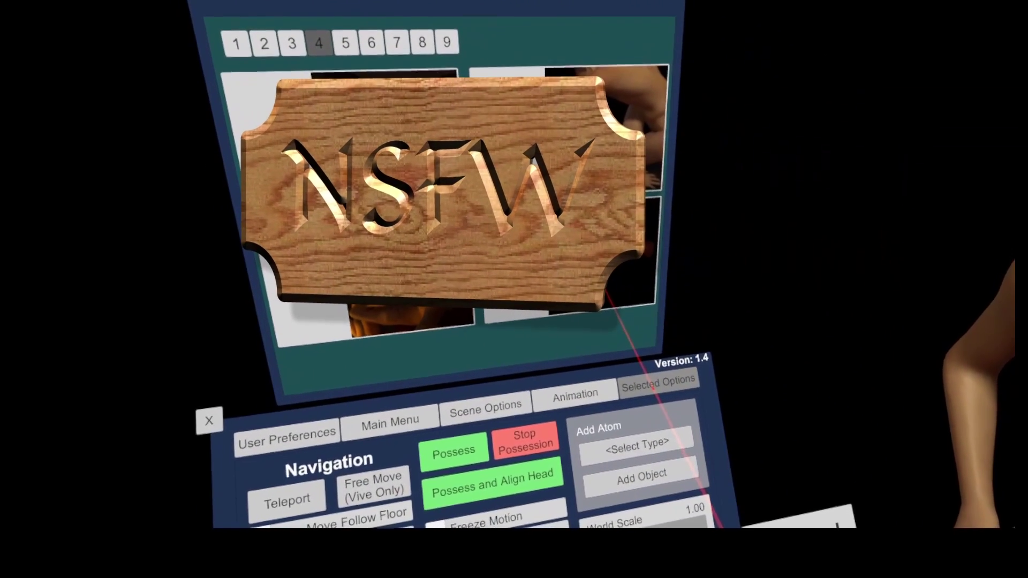
pyautogui.click(573, 440)
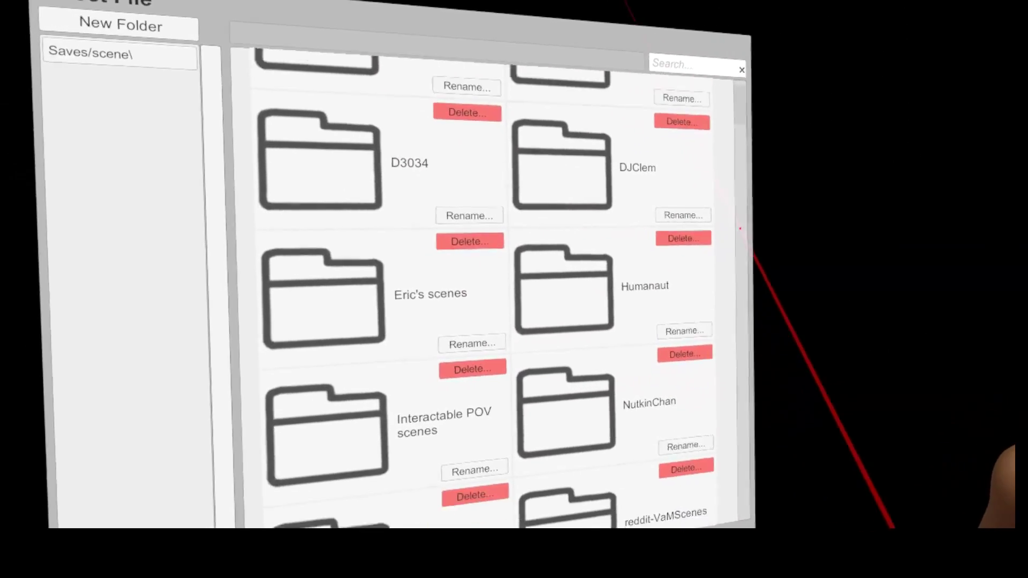
pyautogui.scroll(5, 760, 241)
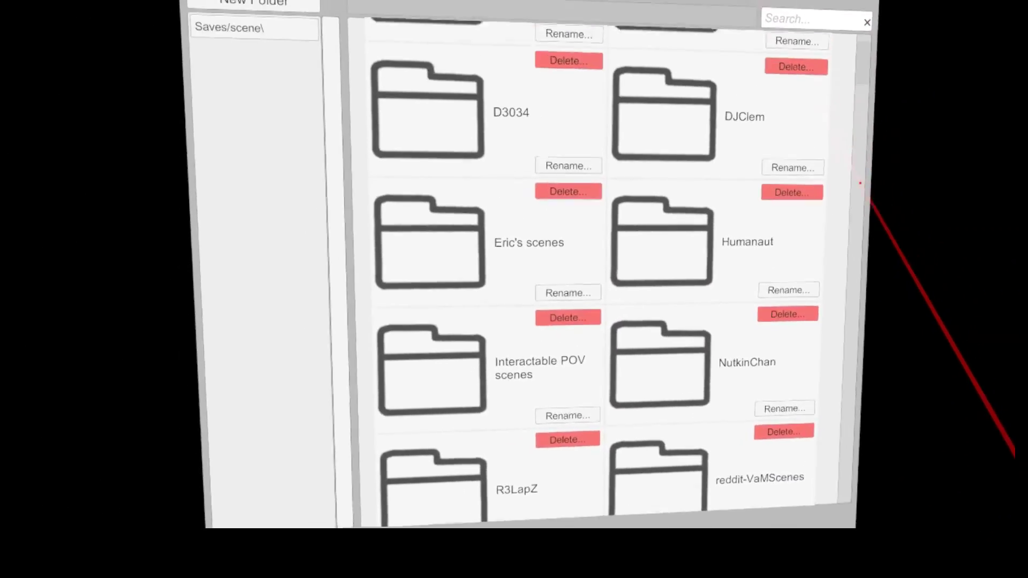
pyautogui.scroll(-2, 849, 355)
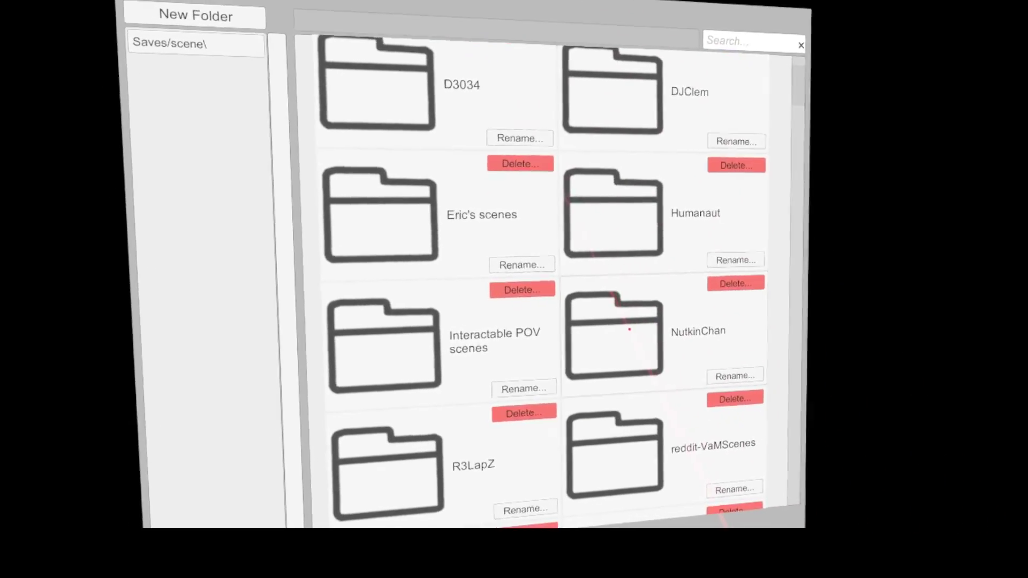
pyautogui.click(637, 391)
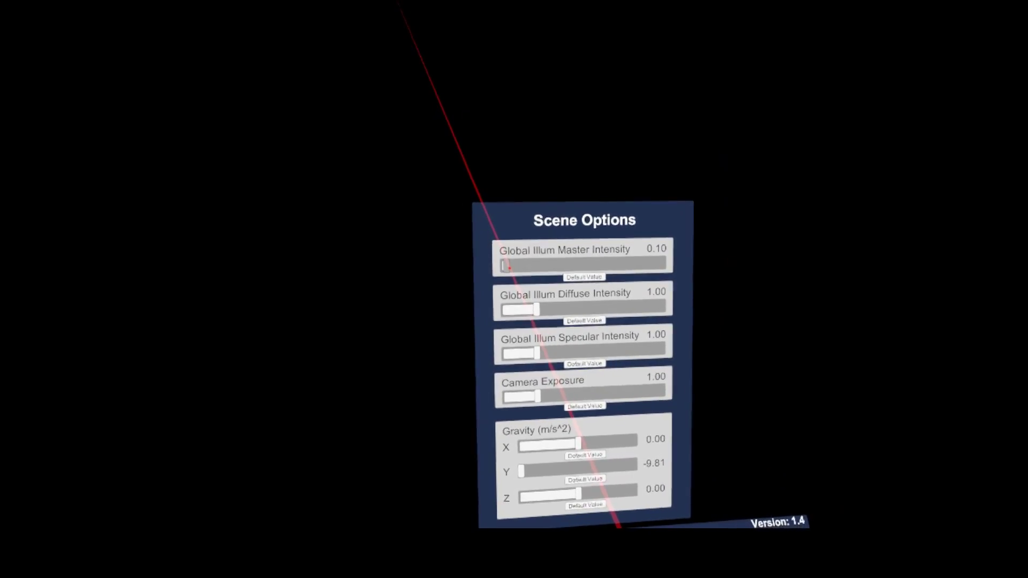
# Try different Global Illum Master Intensity and Camera Exposure values in the scene options and restore their defaults.
pyautogui.moveTo(504, 263); pyautogui.dragTo(284, 236)
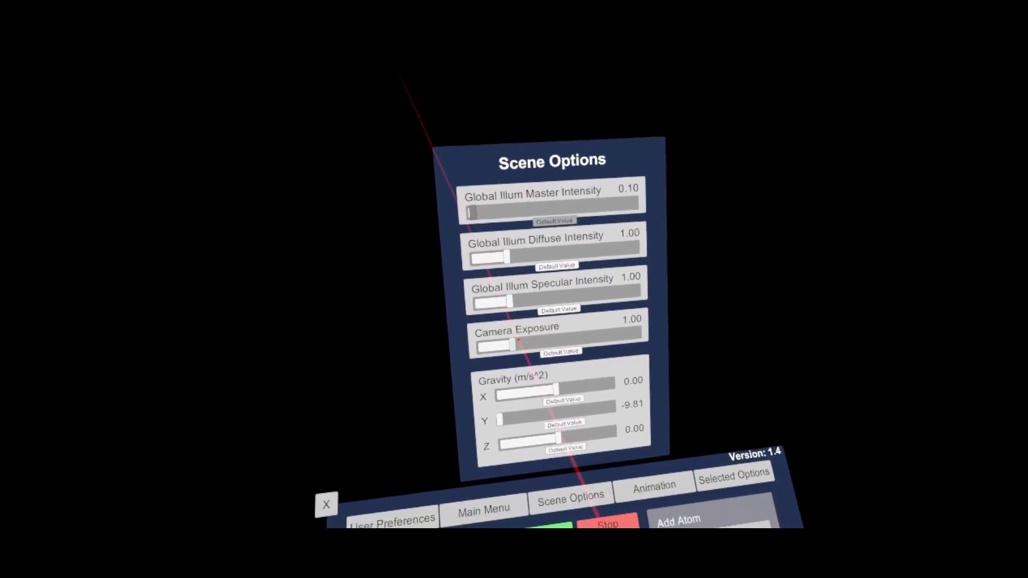
pyautogui.moveTo(518, 339)
pyautogui.mouseDown()
pyautogui.moveTo(471, 321)
pyautogui.moveTo(377, 332)
pyautogui.moveTo(177, 322)
pyautogui.moveTo(170, 333)
pyautogui.moveTo(112, 336)
pyautogui.moveTo(152, 342)
pyautogui.moveTo(89, 368)
pyautogui.moveTo(507, 338)
pyautogui.mouseUp()
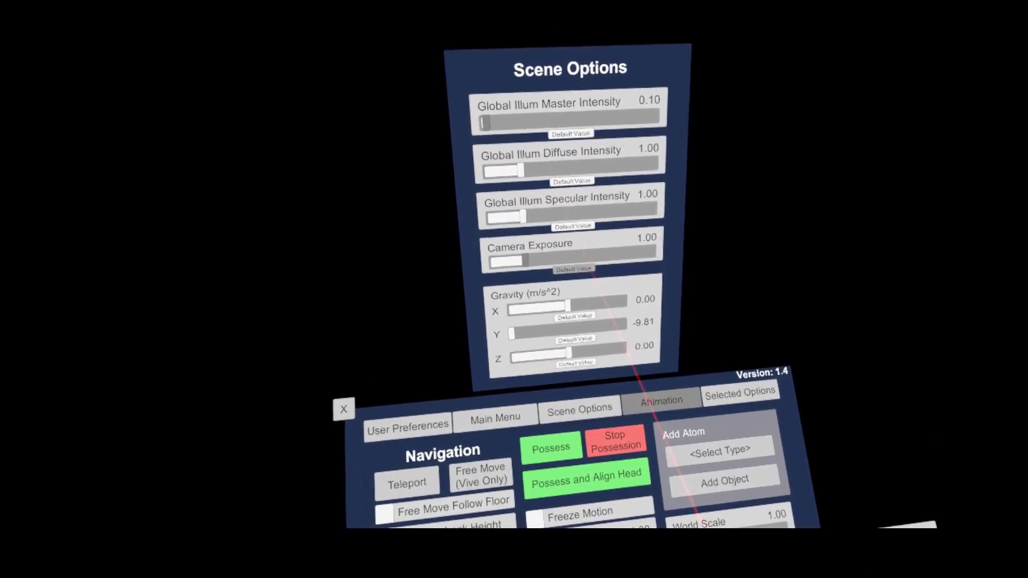
# Review the Edit and Control settings of the Scene Animation Master.
pyautogui.click(661, 401)
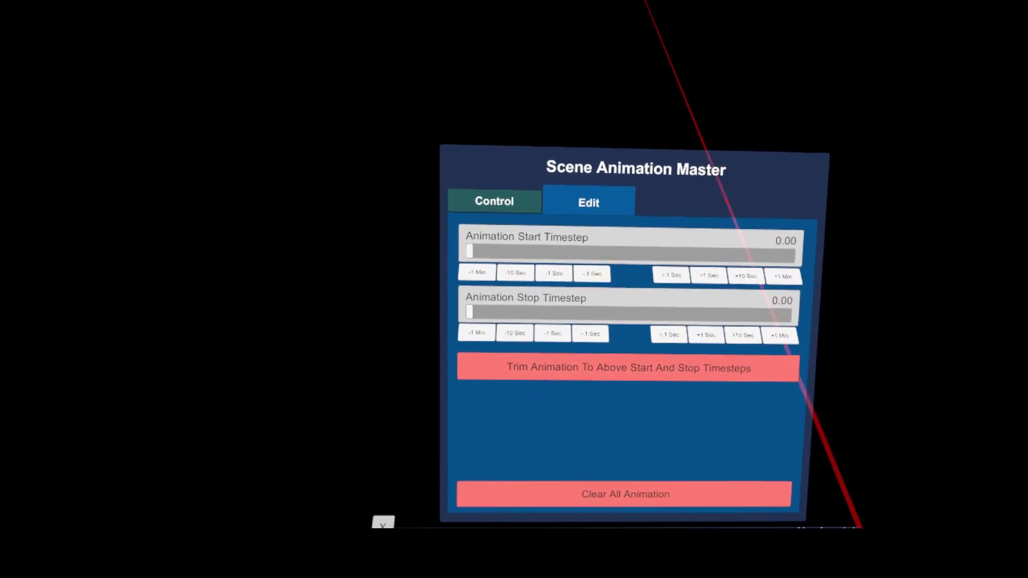
pyautogui.click(514, 214)
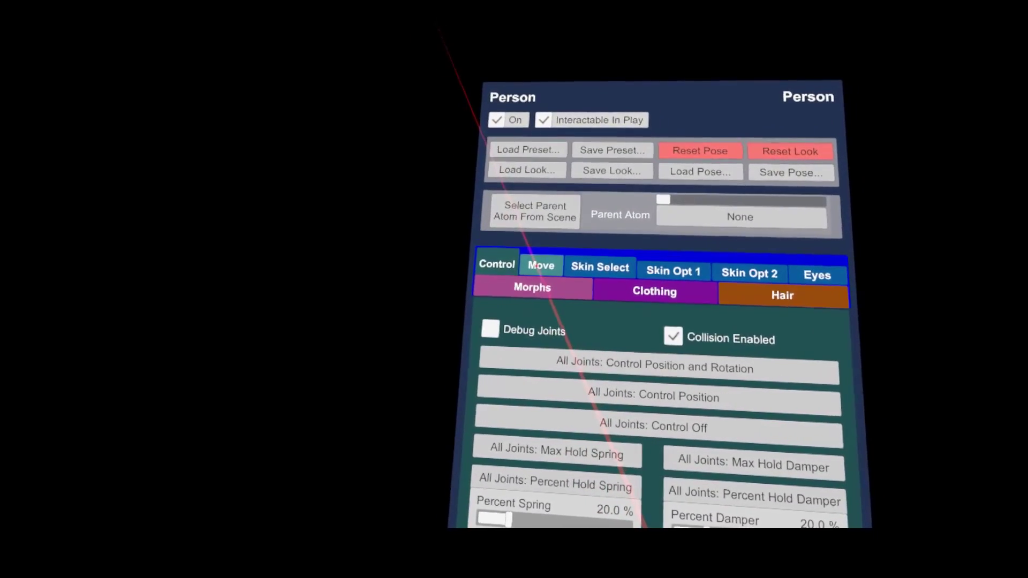
# Review the Person atom's Move and Skin Select options and return to its Control settings.
pyautogui.click(541, 266)
pyautogui.click(600, 267)
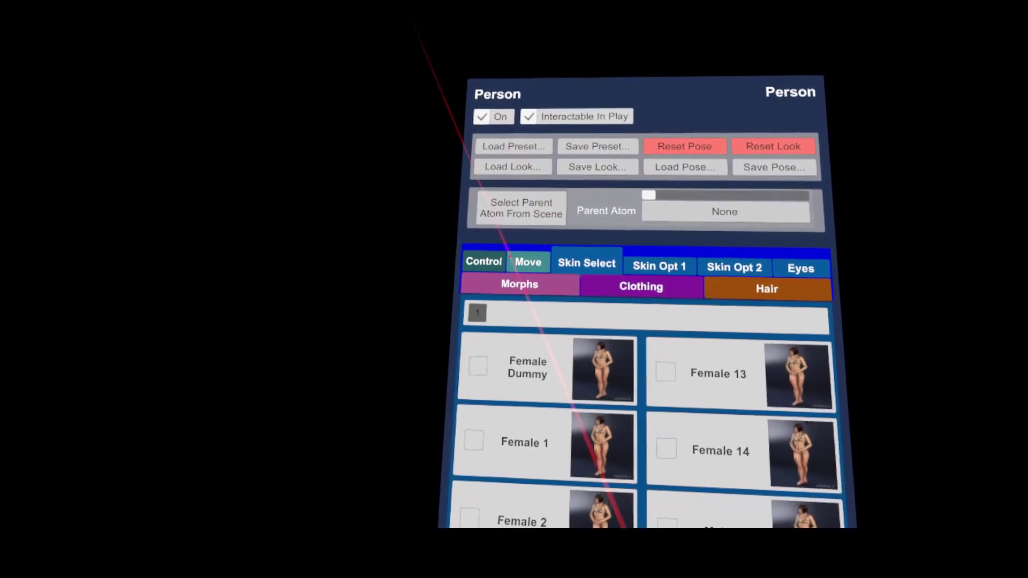
pyautogui.click(484, 261)
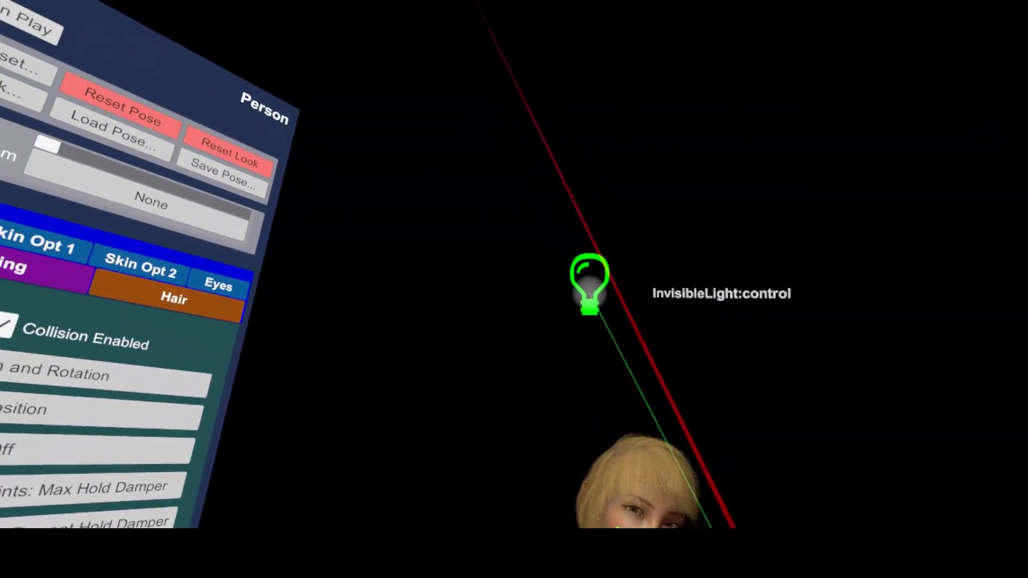
# Select the InvisibleLight to view its settings and open the list of atom types that can be added.
pyautogui.click(617, 262)
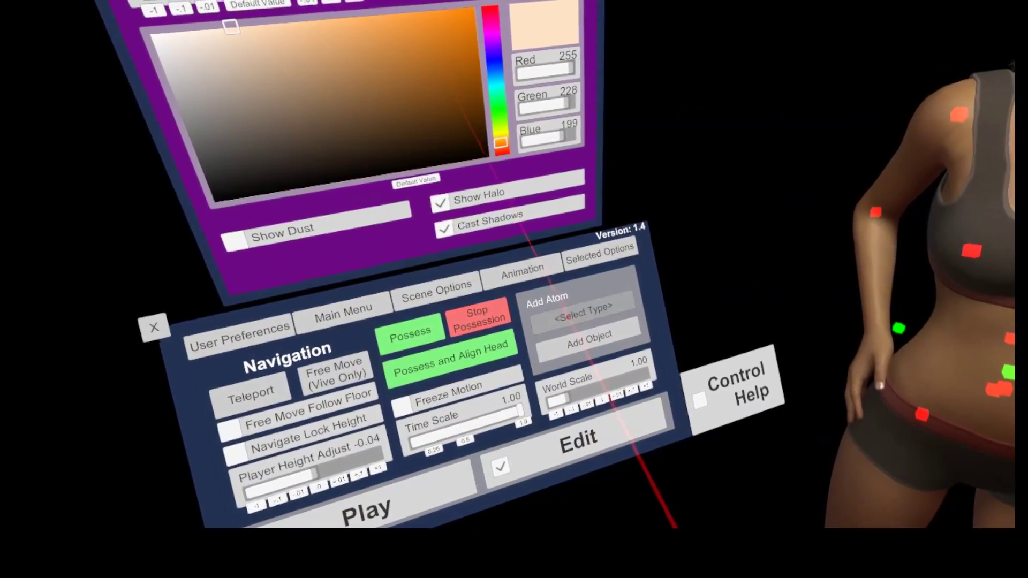
pyautogui.click(562, 304)
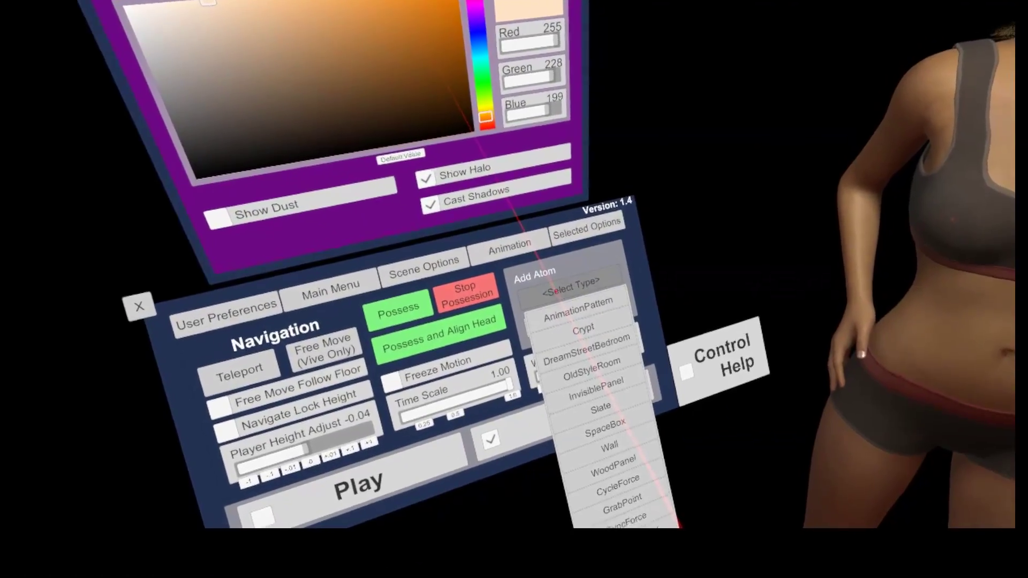